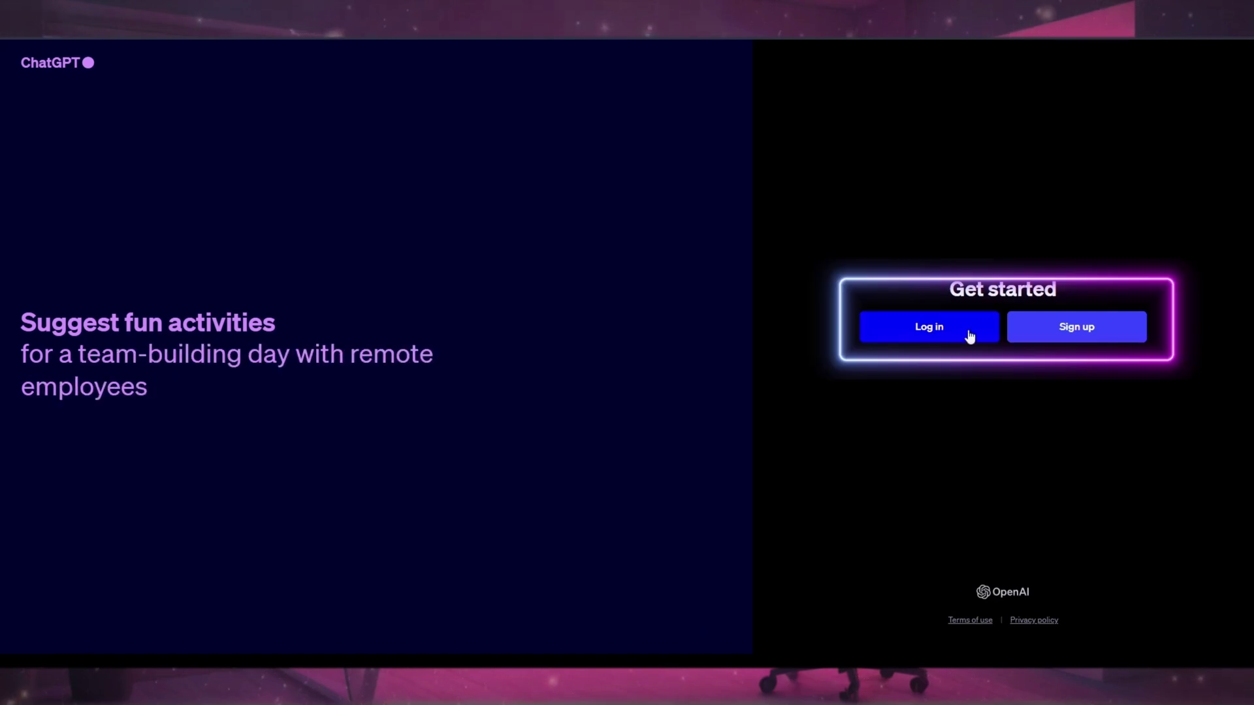
Step: Log in to ChatGPT and dismiss the getting-started tips
click(970, 337)
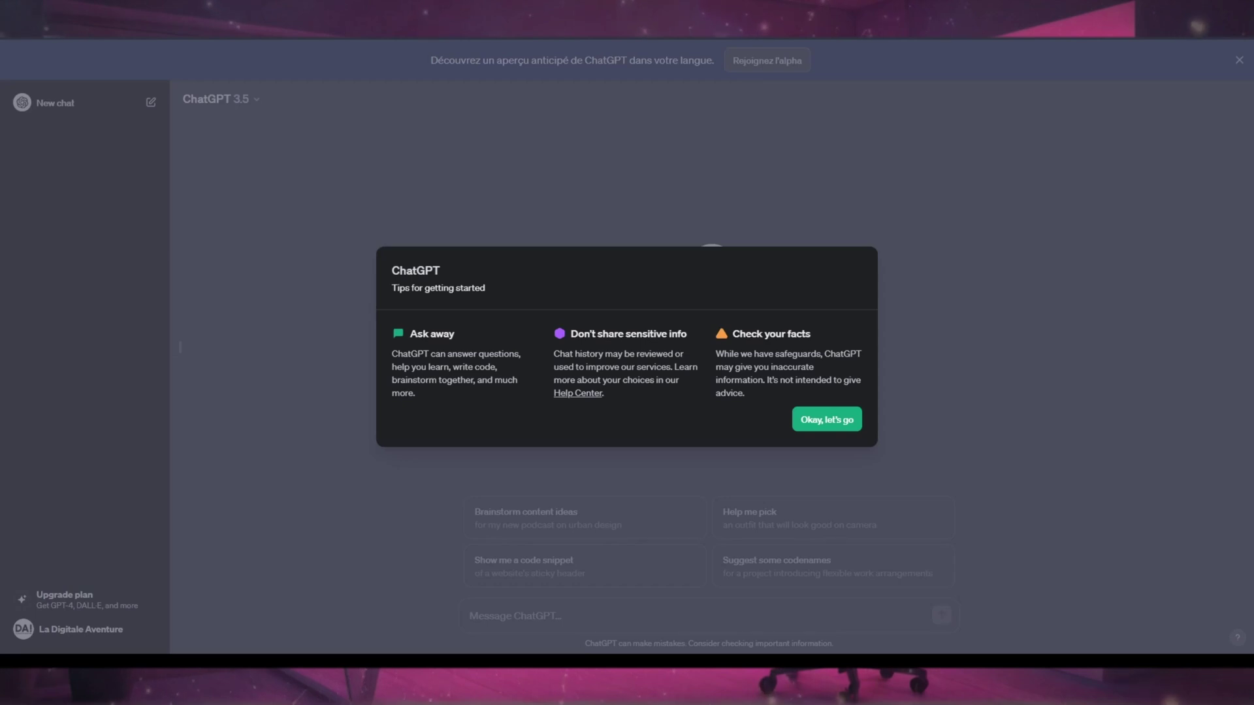
click(828, 419)
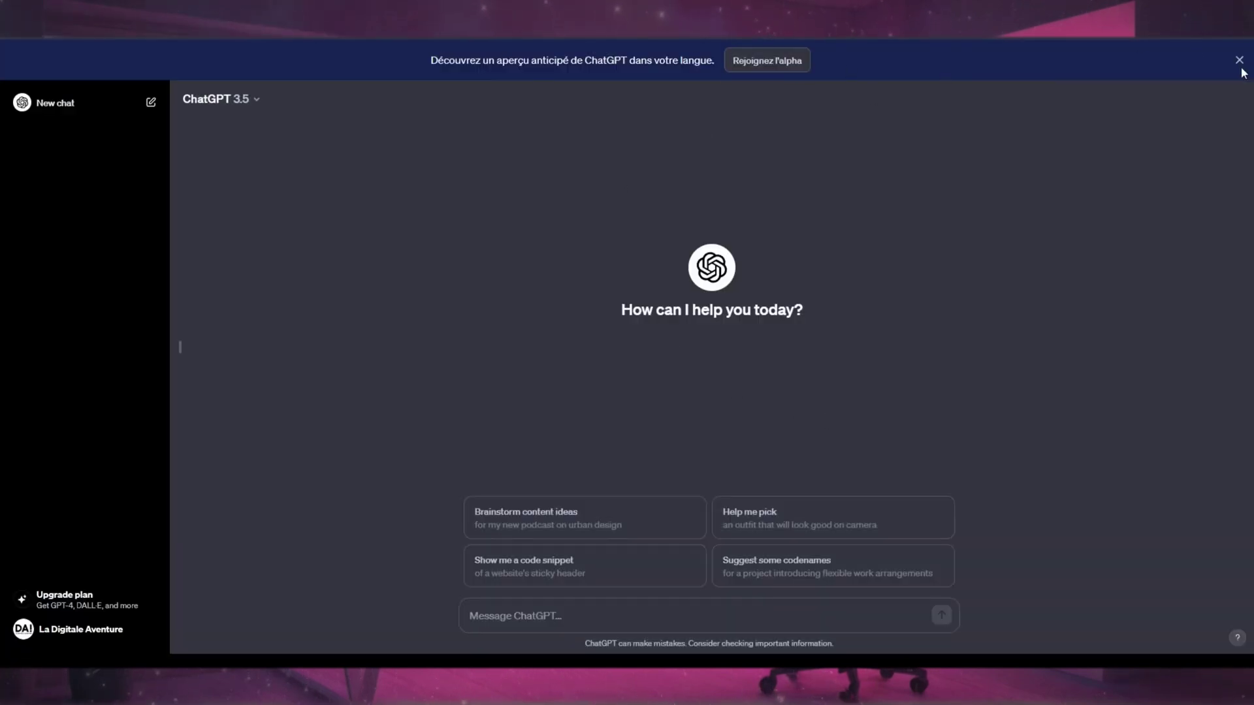
Step: Write a prompt opening with "Tu dois me créer 50 ensembles de faits", requesting a table with the columns sujet, Partie 1 and 'Partie 2'
click(518, 607)
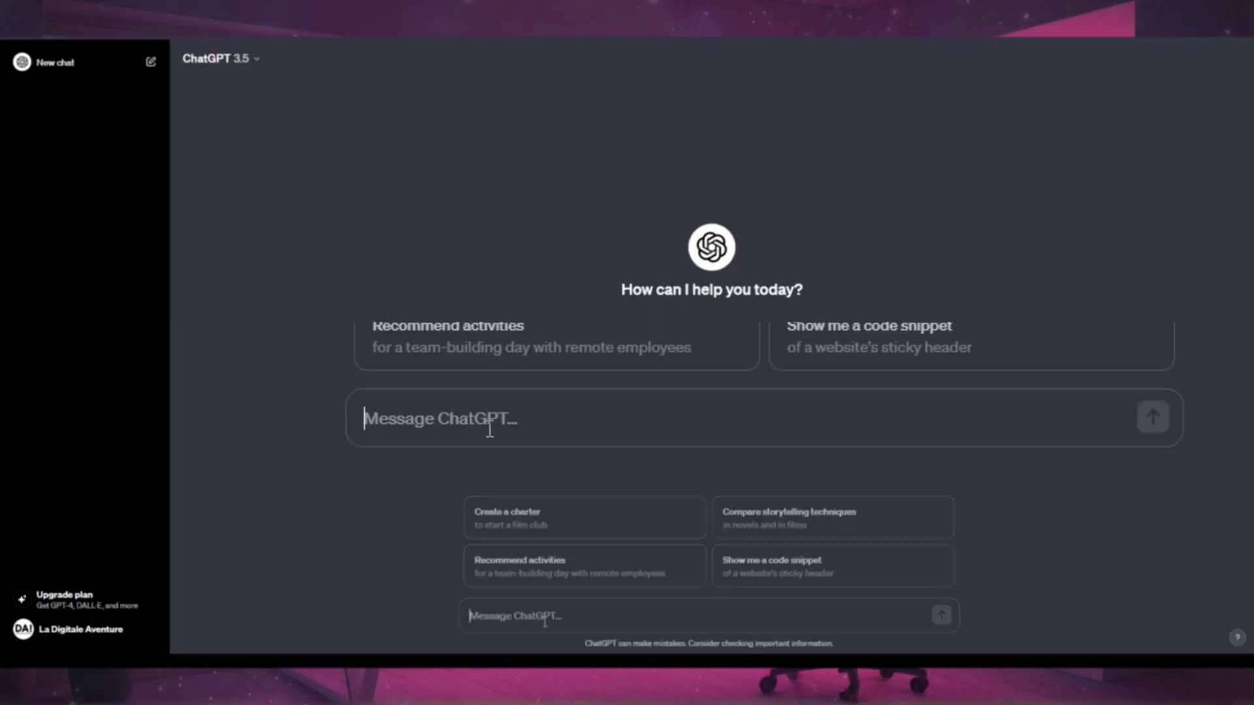
text(Crée)
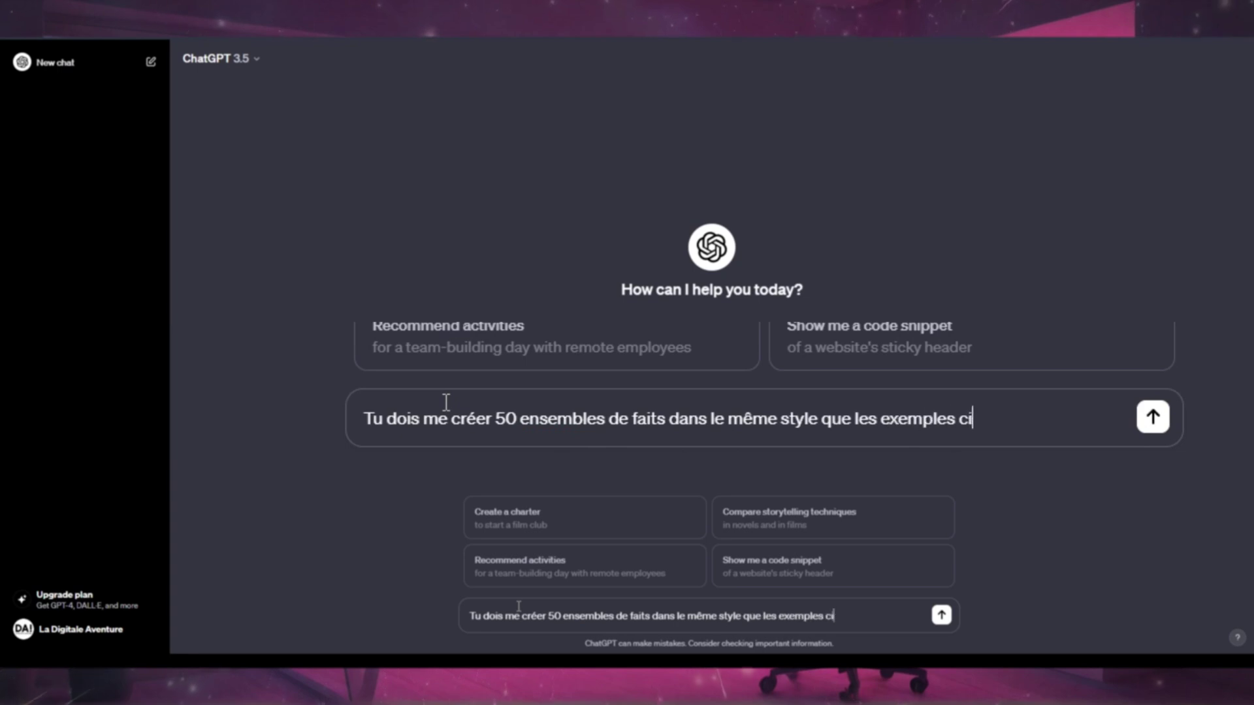
text(formate-les dans un tableau, la première colonne e)
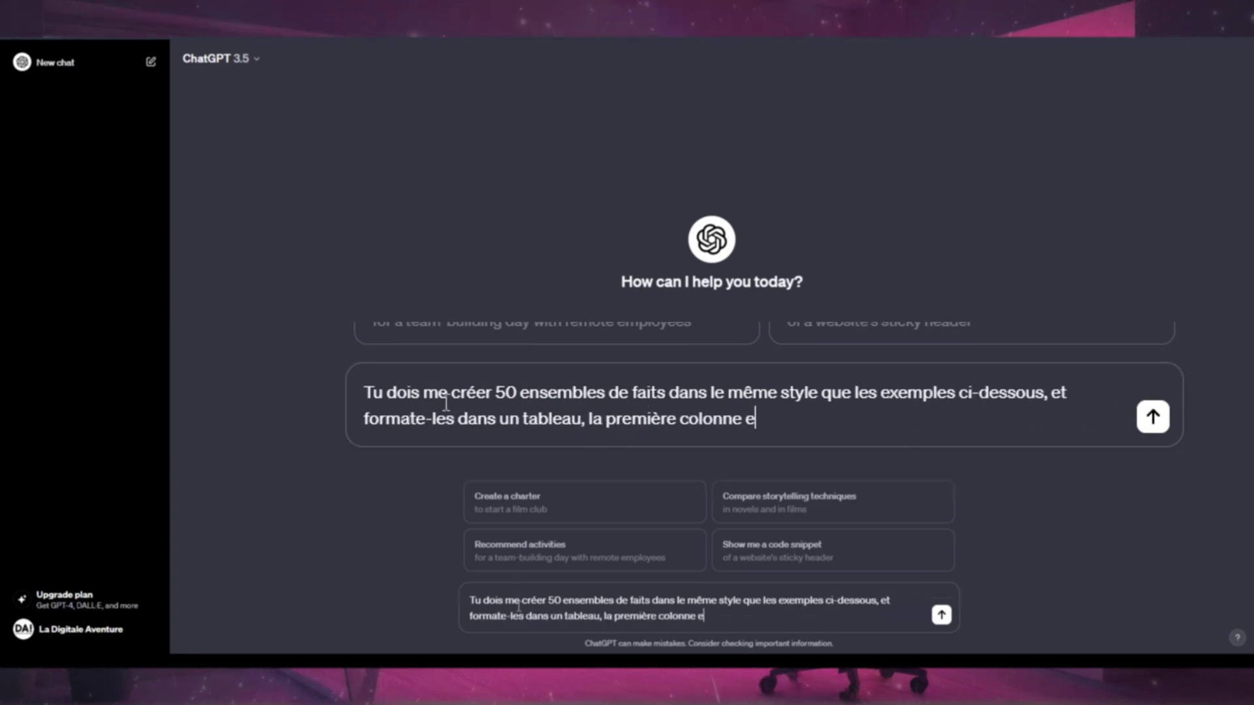
text(t la troisième colonne est la 'Partie 2)
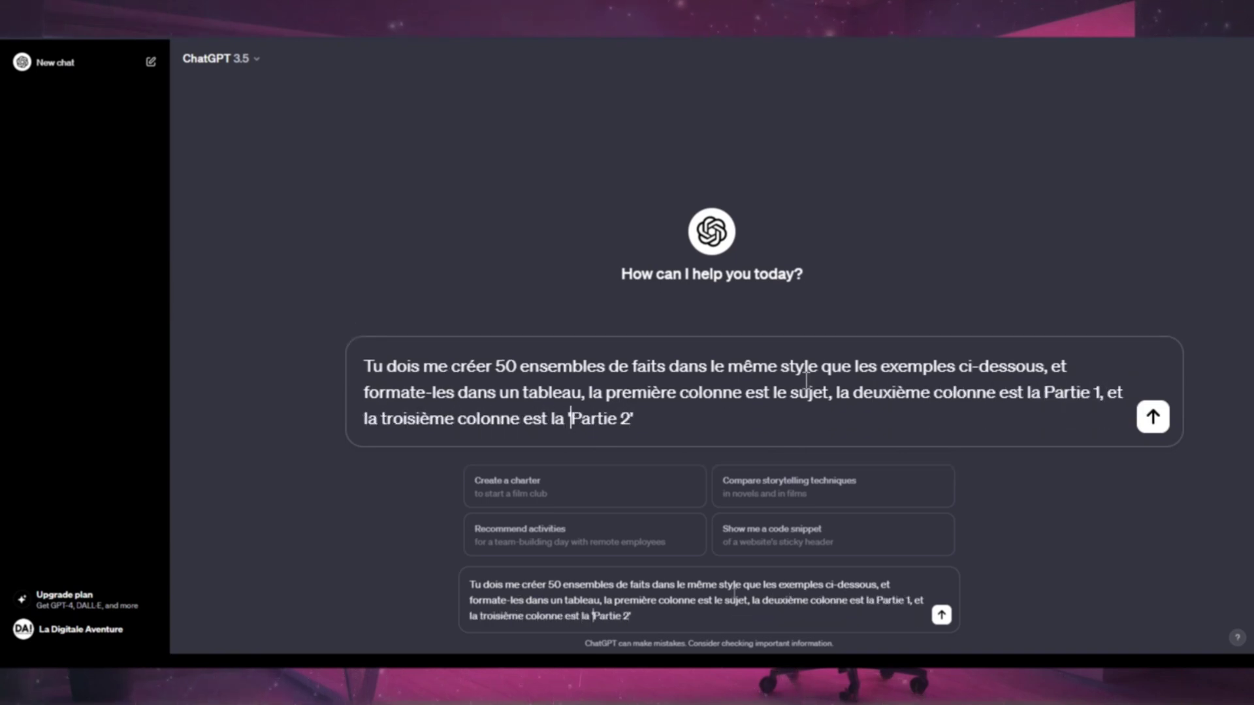
Step: Enclose the column names sujet and Partie 1 in single quotes within the prompt
click(790, 393)
text(')
click(833, 392)
text(')
click(1053, 393)
text(')
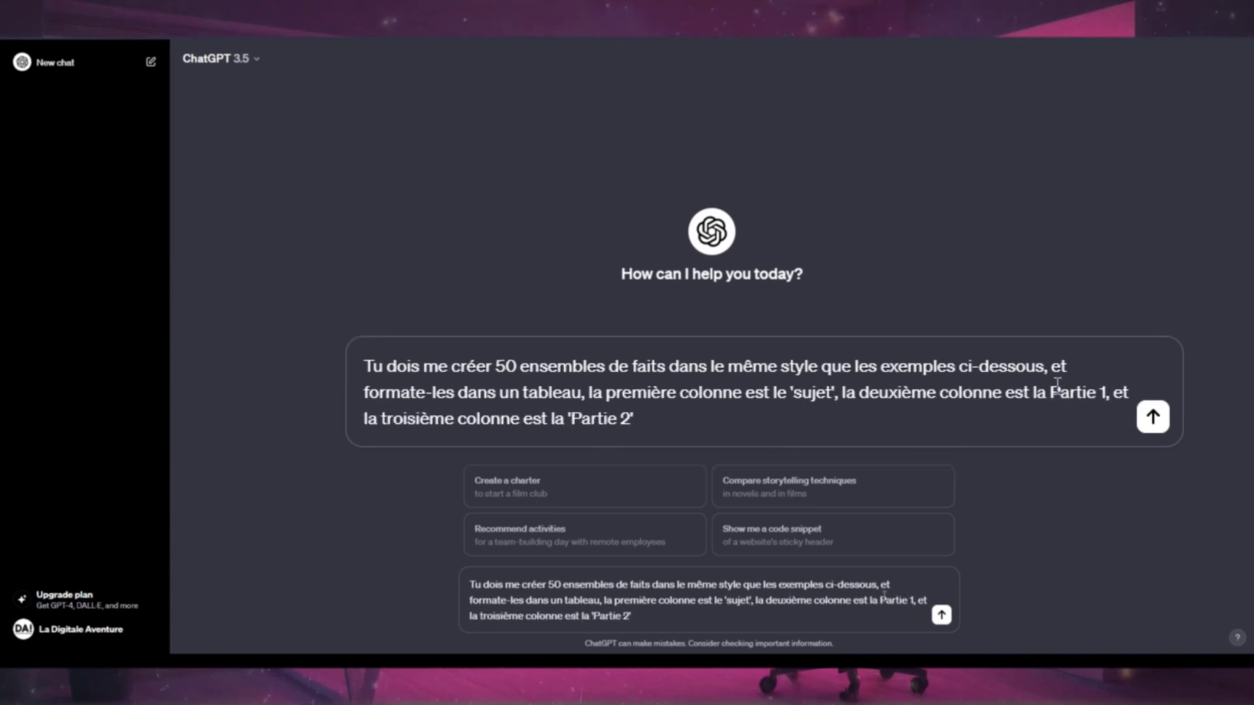
click(1108, 393)
text(')
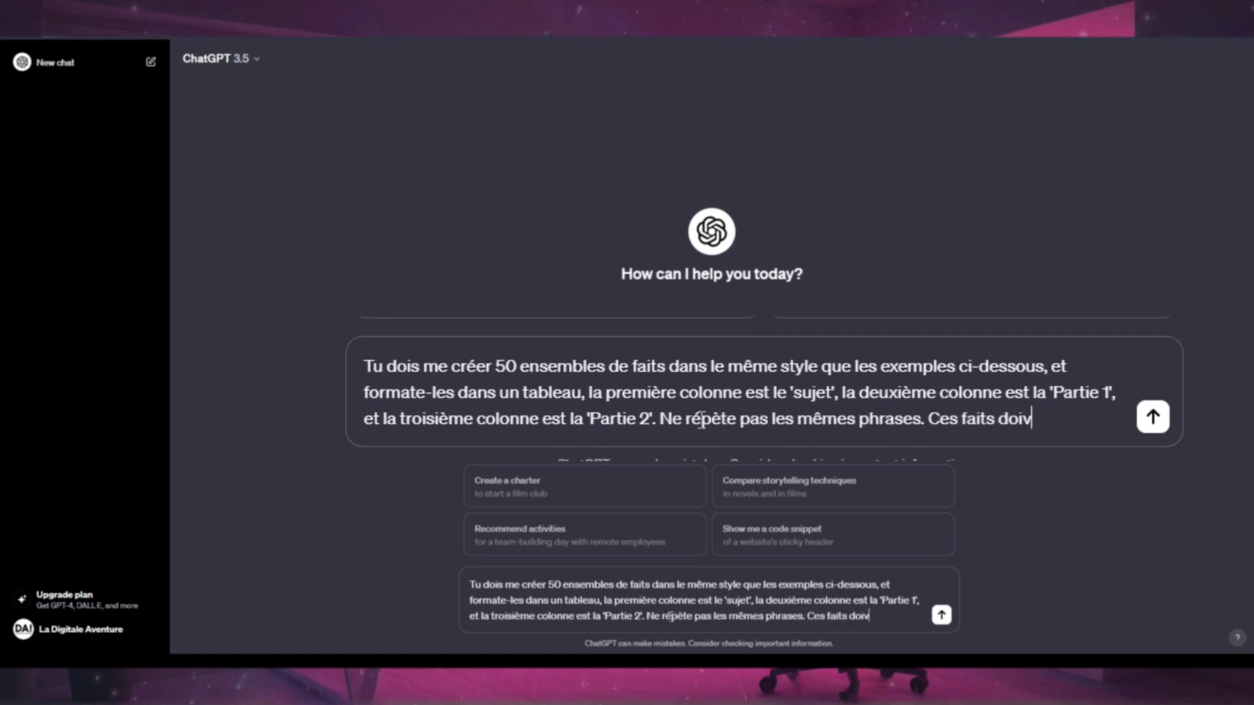
Step: Add "Ne répète pas les mêmes phrases" and require facts about la psychologie, les relations, la motivation, les hommes et les femmes, et d'autres sujets
text(ent porter sur la psychologie, les coups de coeur, l)
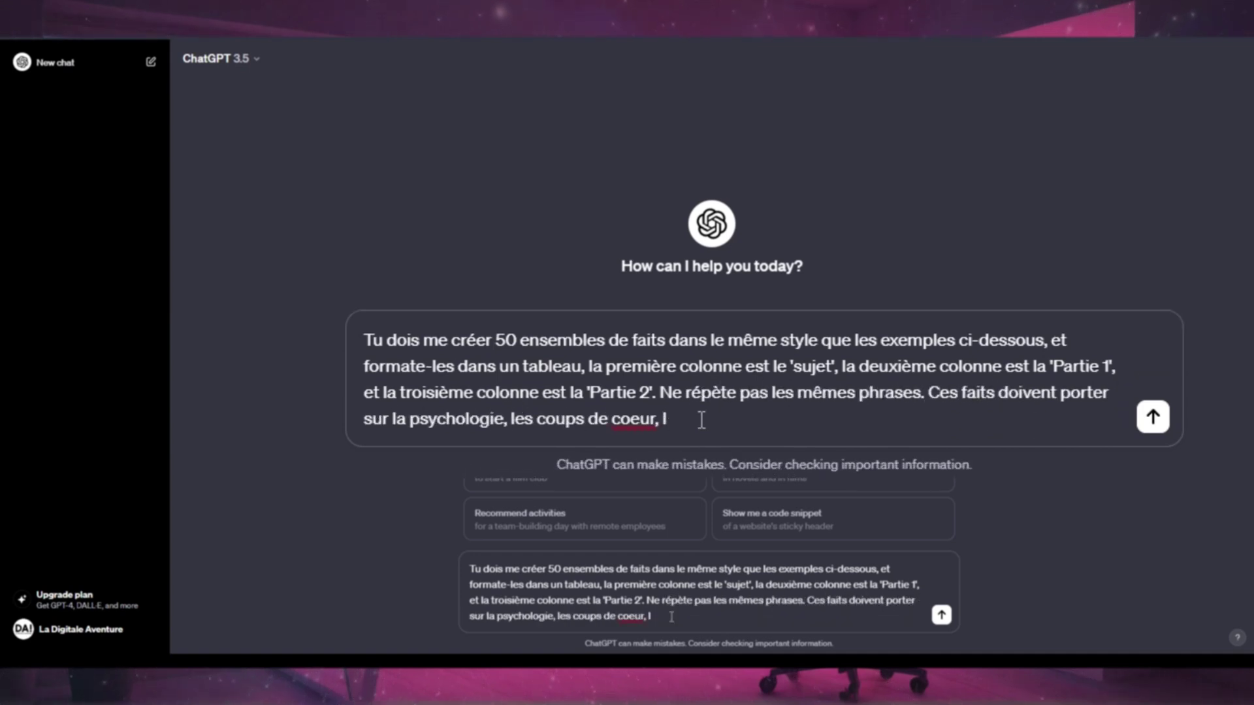
key(BackSpace)
key(BackSpace)
key(BackSpace)
key(BackSpace)
key(BackSpace)
key(BackSpace)
key(BackSpace)
key(BackSpace)
key(BackSpace)
key(BackSpace)
key(BackSpace)
key(BackSpace)
key(BackSpace)
key(BackSpace)
key(BackSpace)
key(BackSpace)
key(BackSpace)
key(BackSpace)
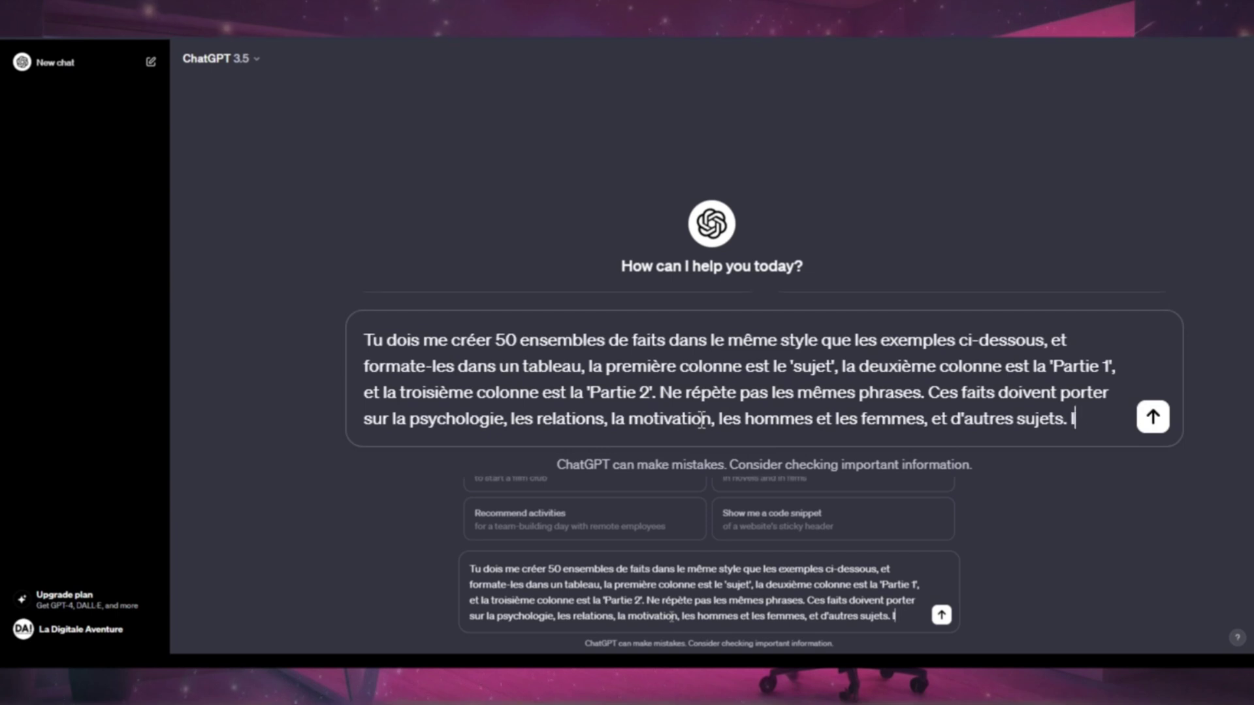
Step: Add the format instruction "Ils seront formatés comme cela sujet, une Partie 1, et la Partie 2." to the prompt
text(ls seront formatés)
text( comme c)
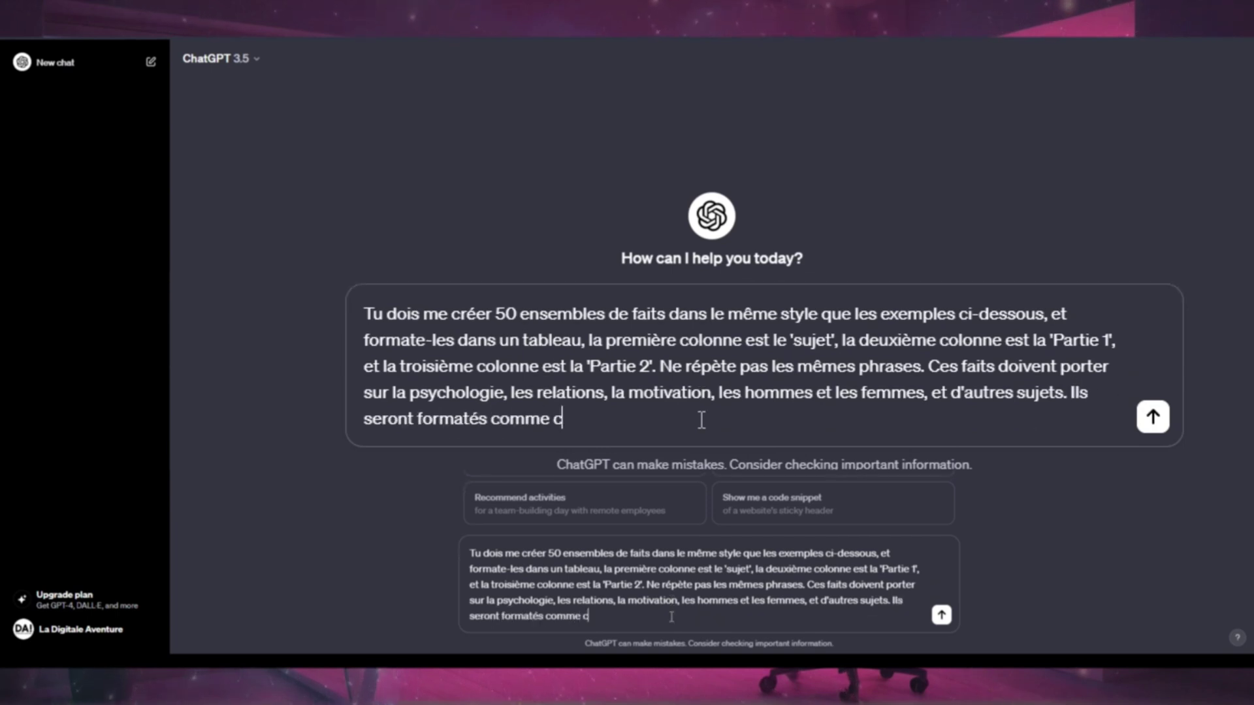
text(ela :)
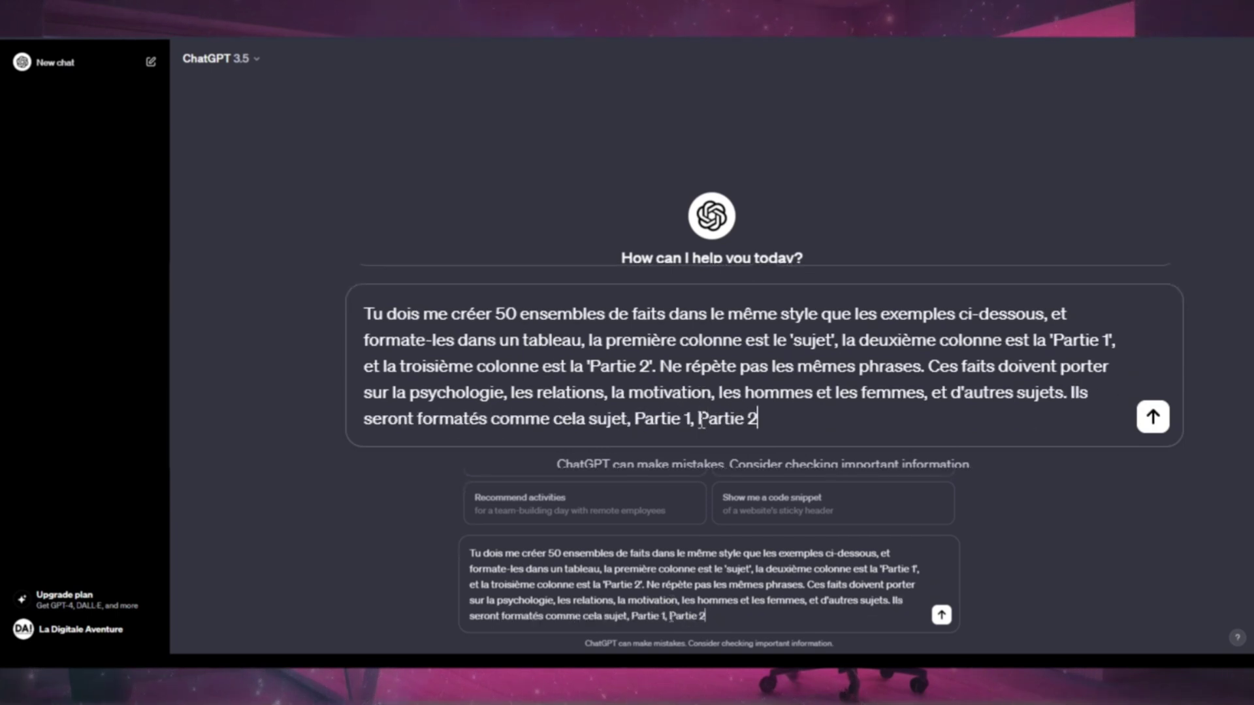
text(une)
key(Right)
key(Right)
key(Right)
key(Right)
key(Right)
key(Right)
key(Right)
key(Right)
key(Right)
text(et la)
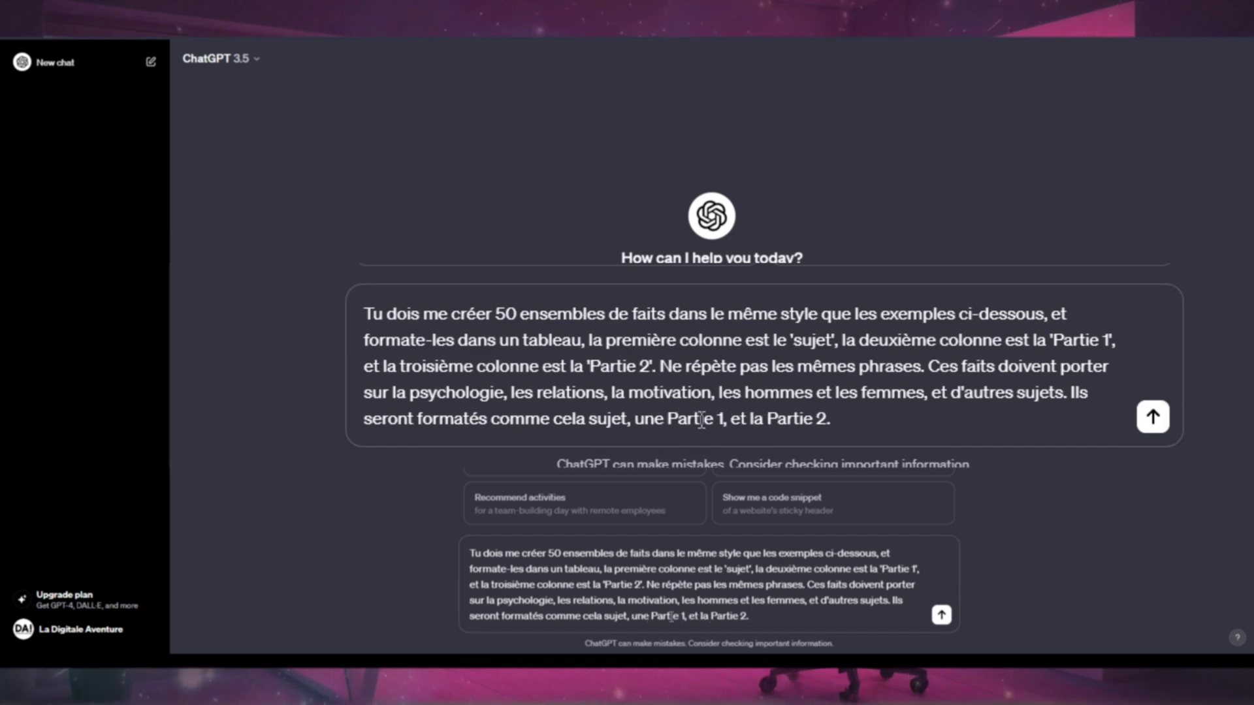
Step: Require engaging, exaggerated, relevant facts below reading level 7, add the example "Sujet : Motivation Procrastination", and submit the prompt
text(nts, exa)
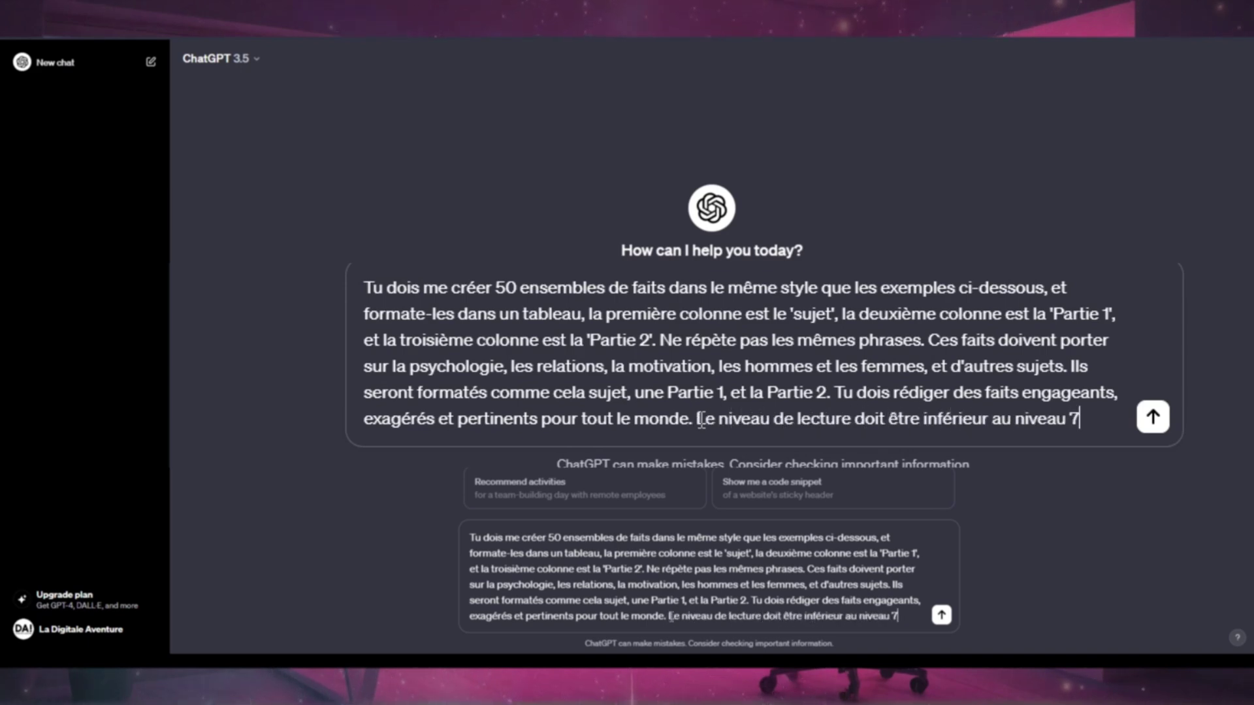
text(. Voici un Exemple : "Sujet : Motivation Procrastination)
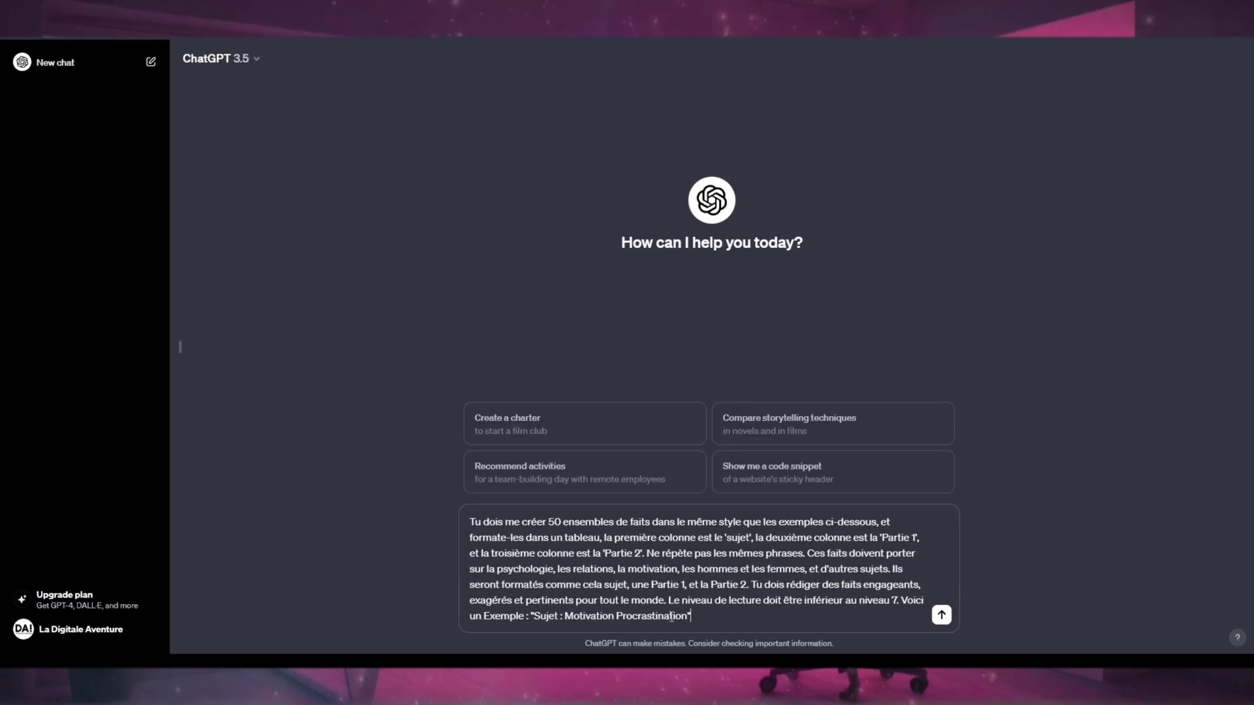
key(Return)
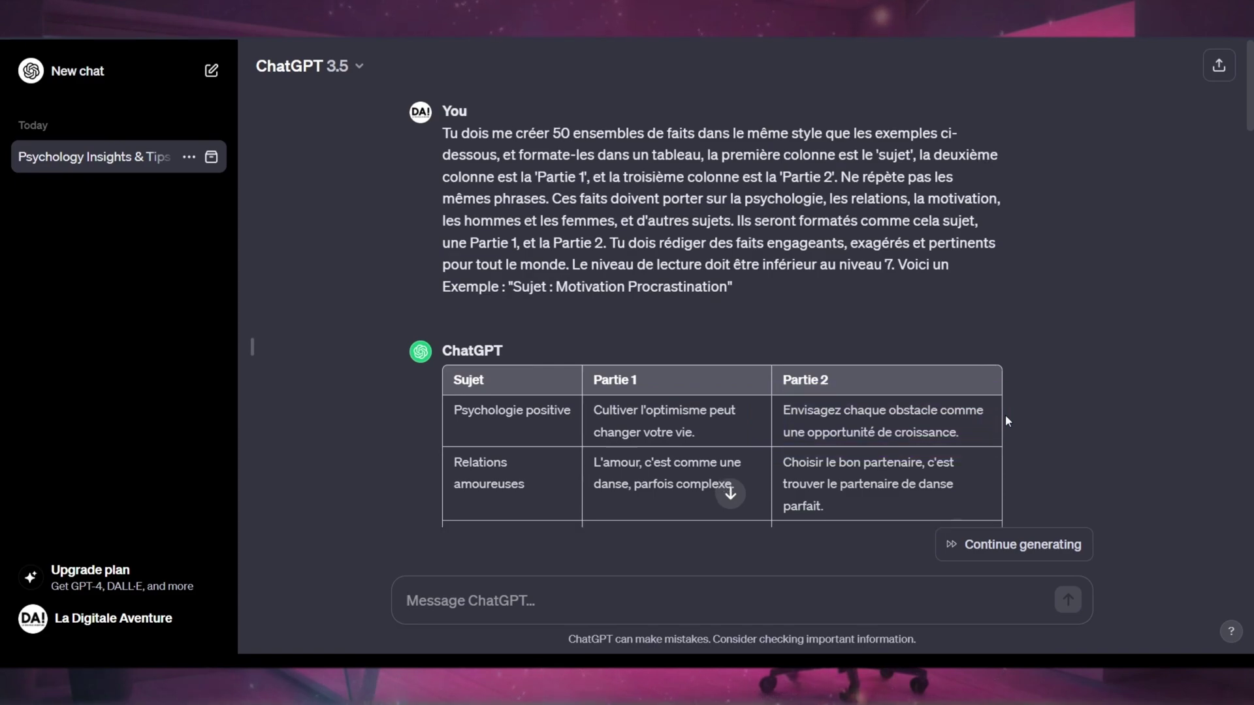
Step: Continue generating the table and send "Tu dois en générer 20 de plus en suivant les mêmes spécifications sans répéter les précédentes"
scroll(1007, 420, down, 5)
scroll(905, 373, up, 5)
scroll(418, 386, down, 20)
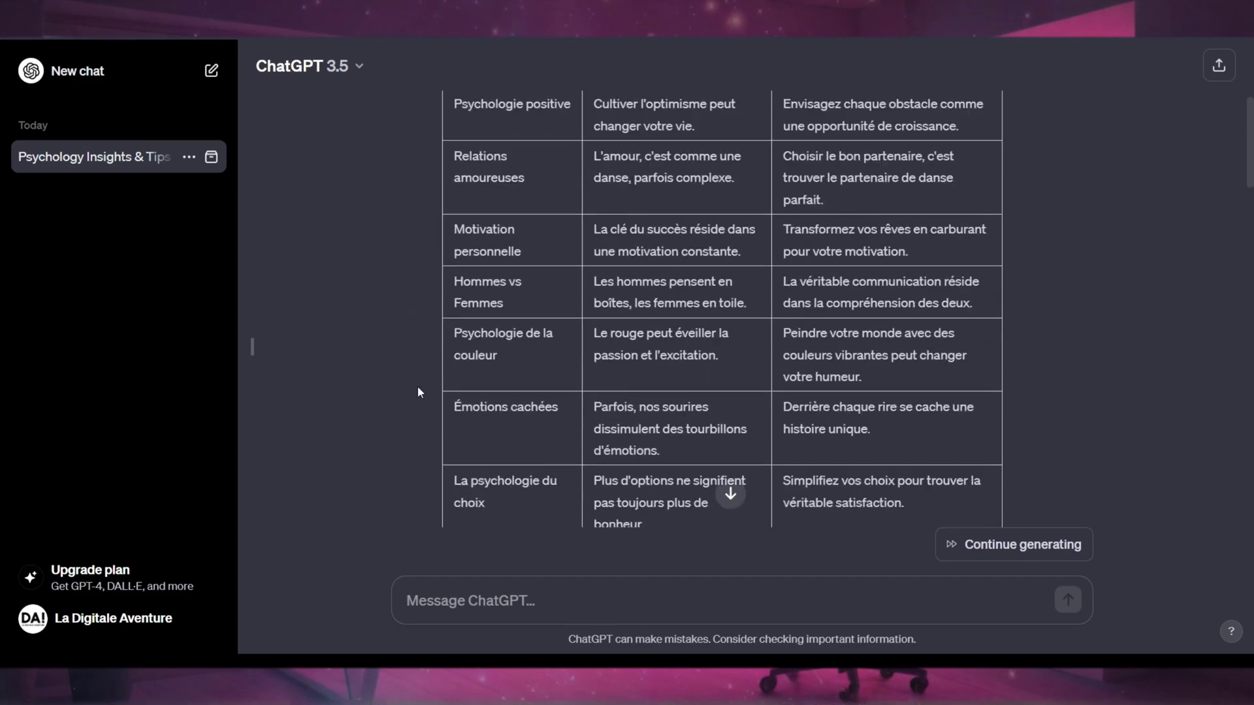
scroll(417, 386, down, 5)
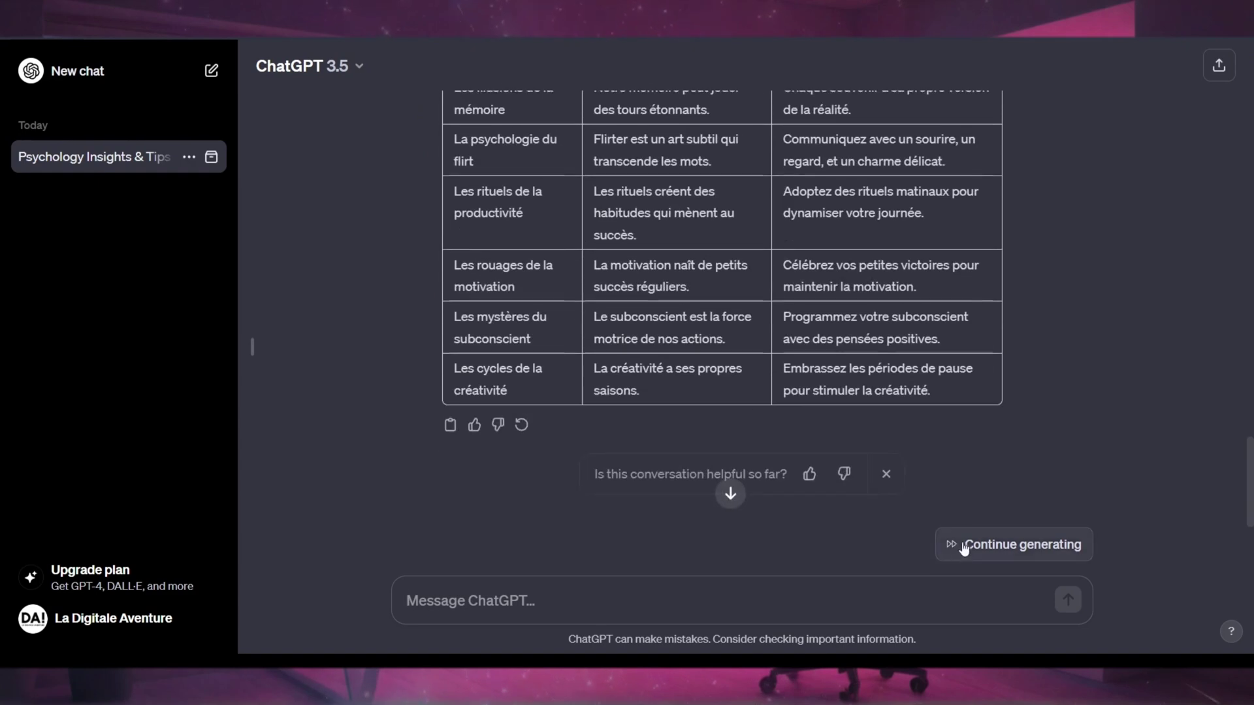
click(546, 589)
text(Tud)
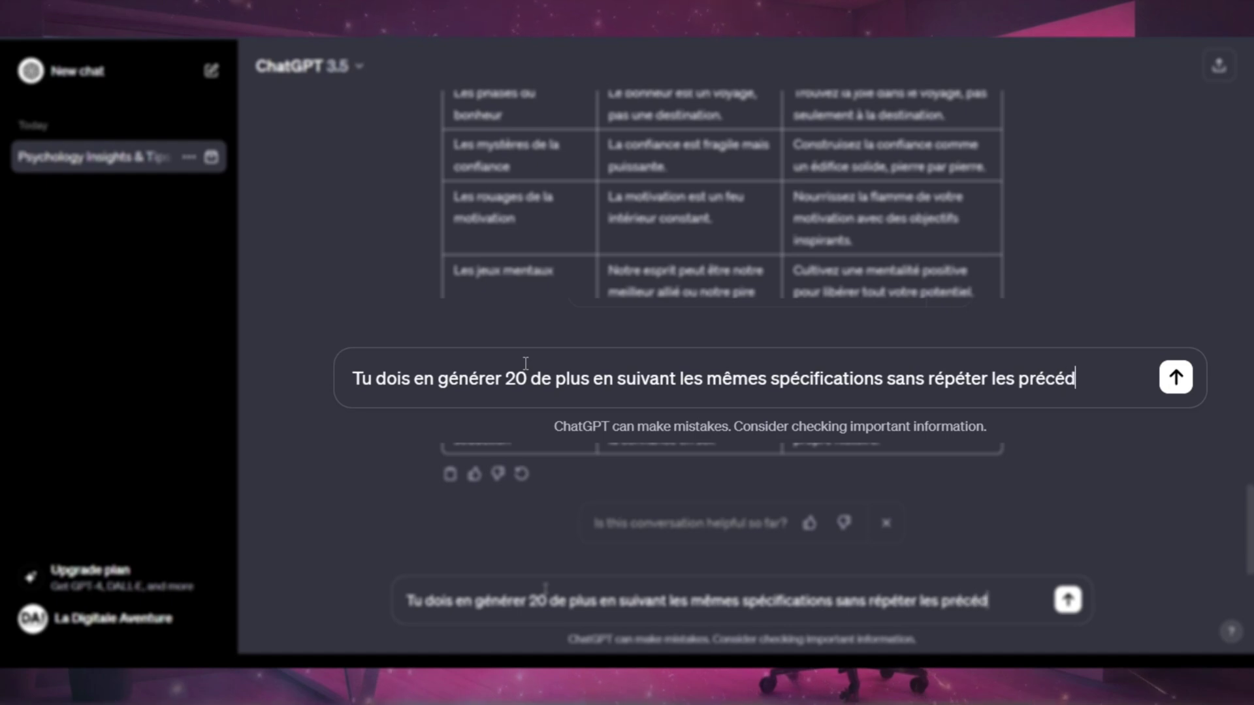
key(Return)
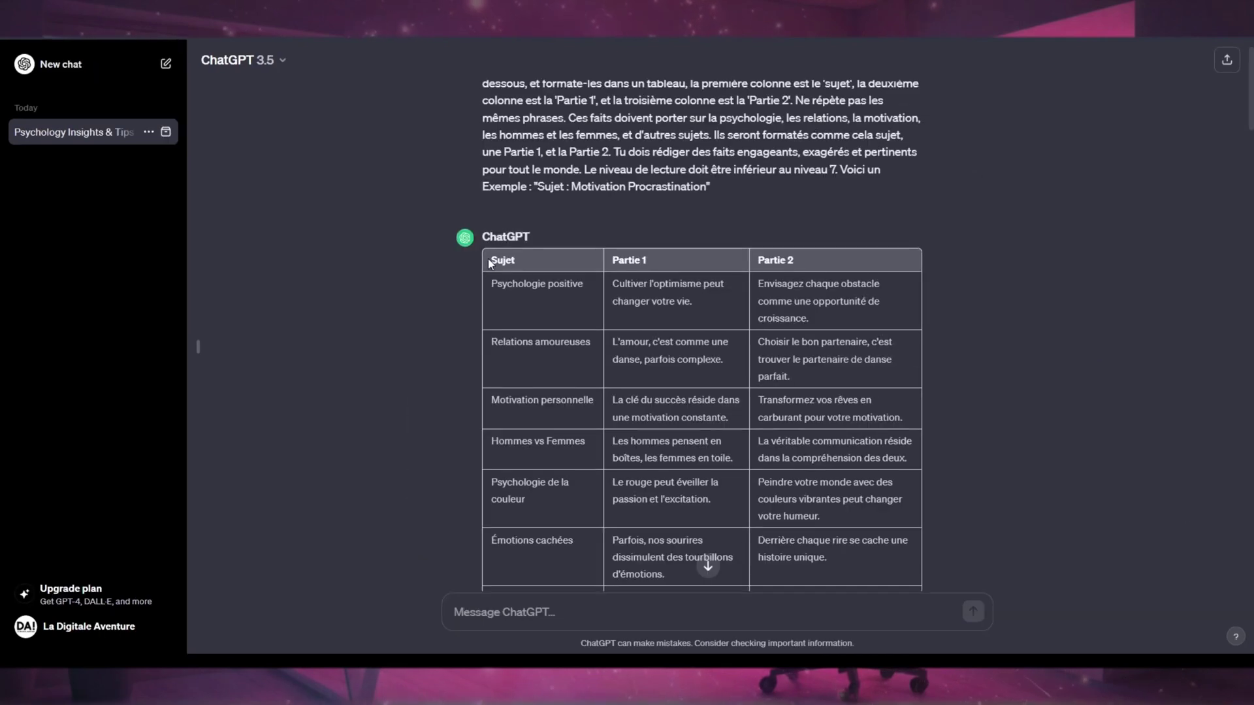
Step: Select the entire fact table in the first response, from the Sujet header through its last row
drag(488, 259, 845, 512)
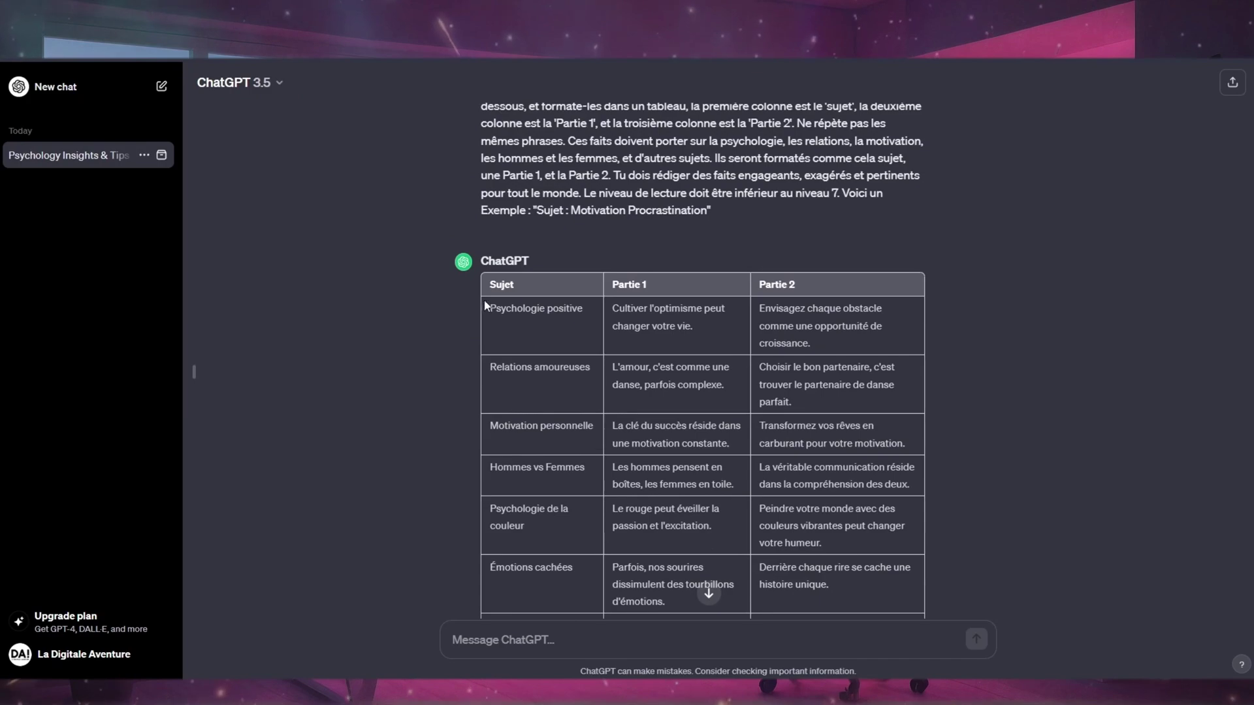
drag(488, 288, 842, 444)
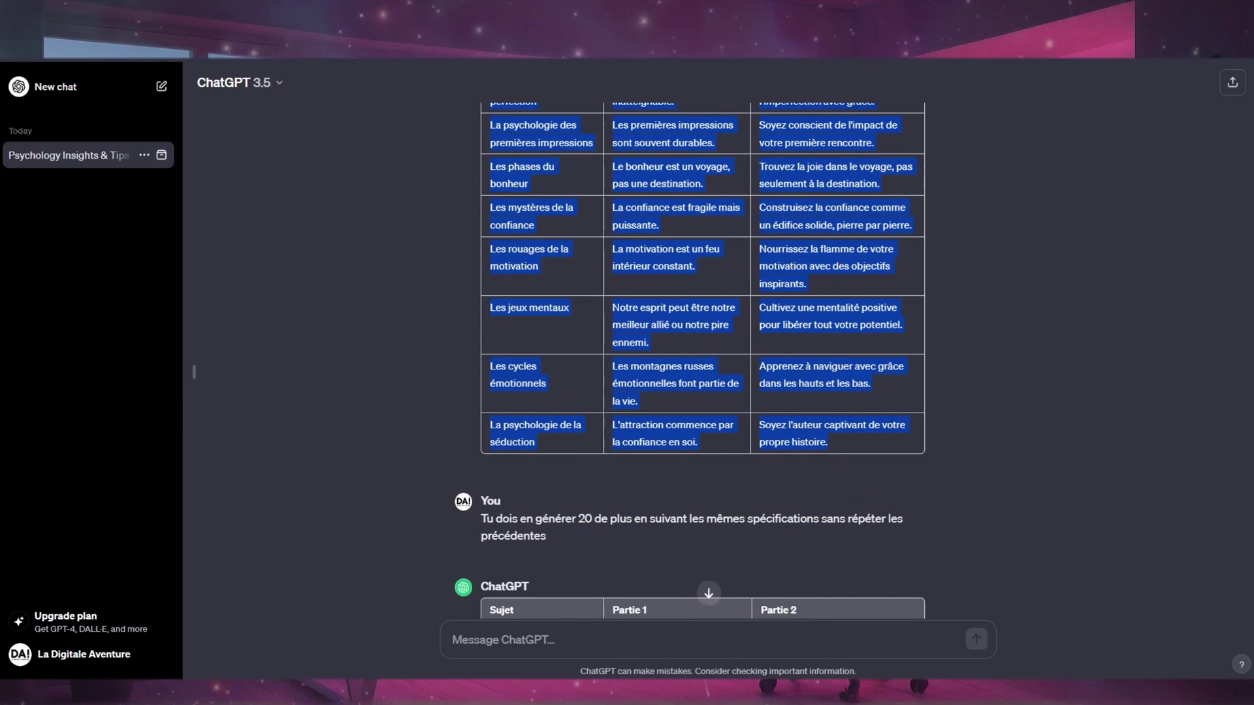
key(alt+Tab)
key(alt+Tab)
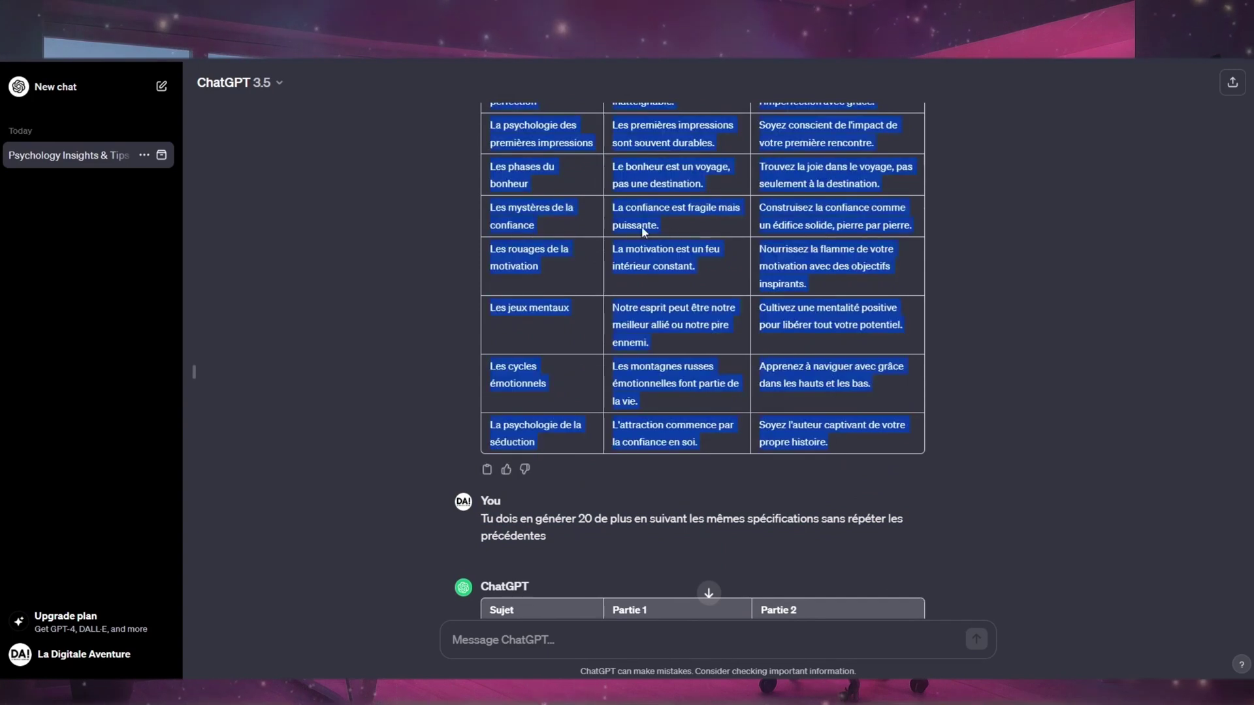
Step: Switch to Canva and log in with the Google account
key(alt+Tab)
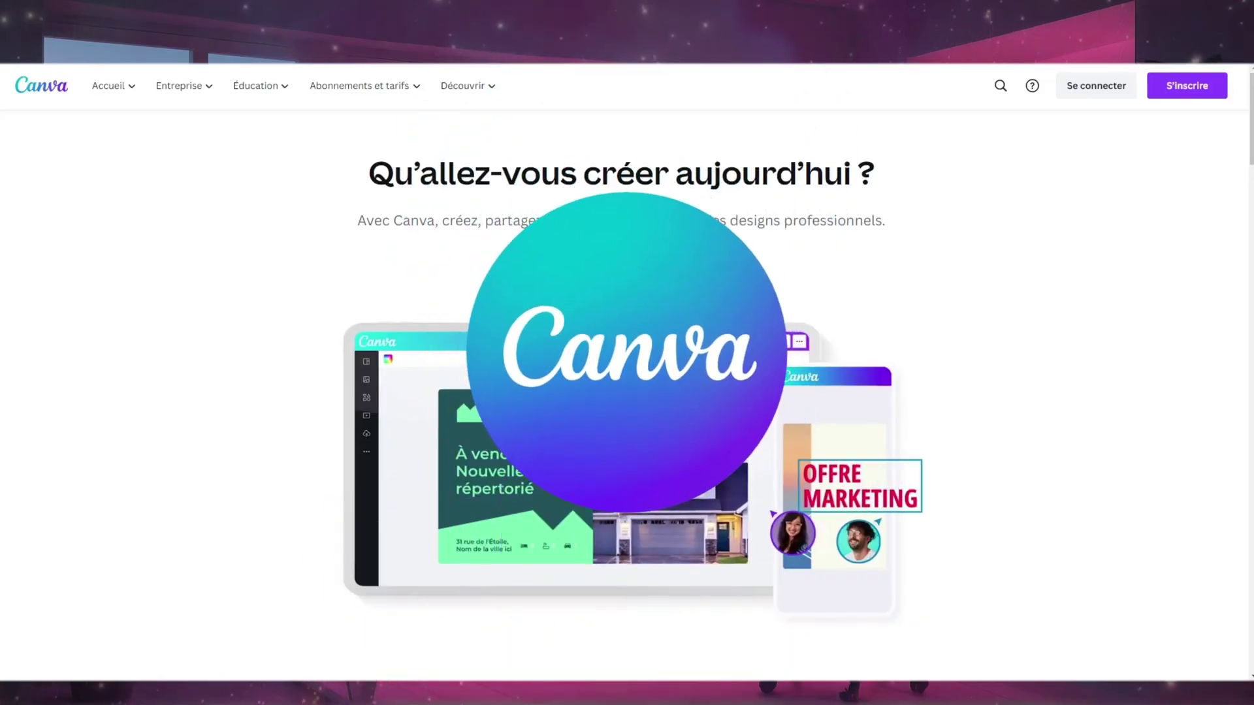
scroll(198, 395, down, 4)
scroll(207, 527, down, 9)
scroll(216, 537, up, 12)
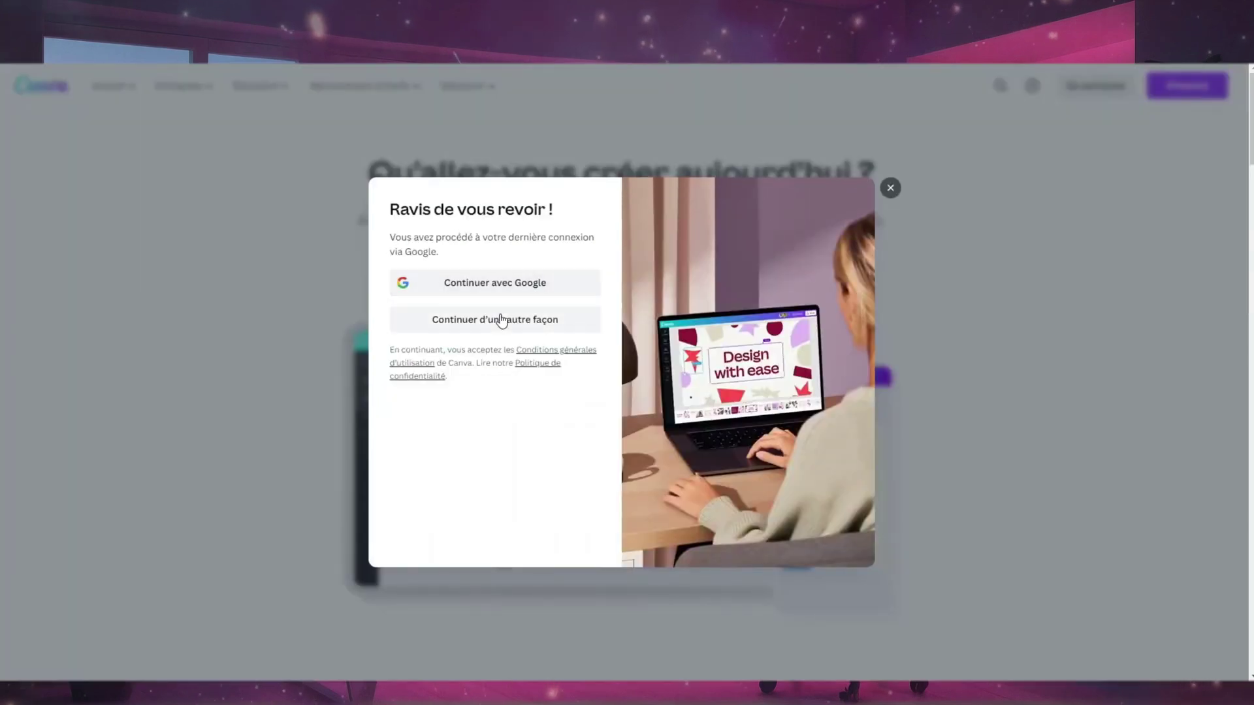
click(480, 290)
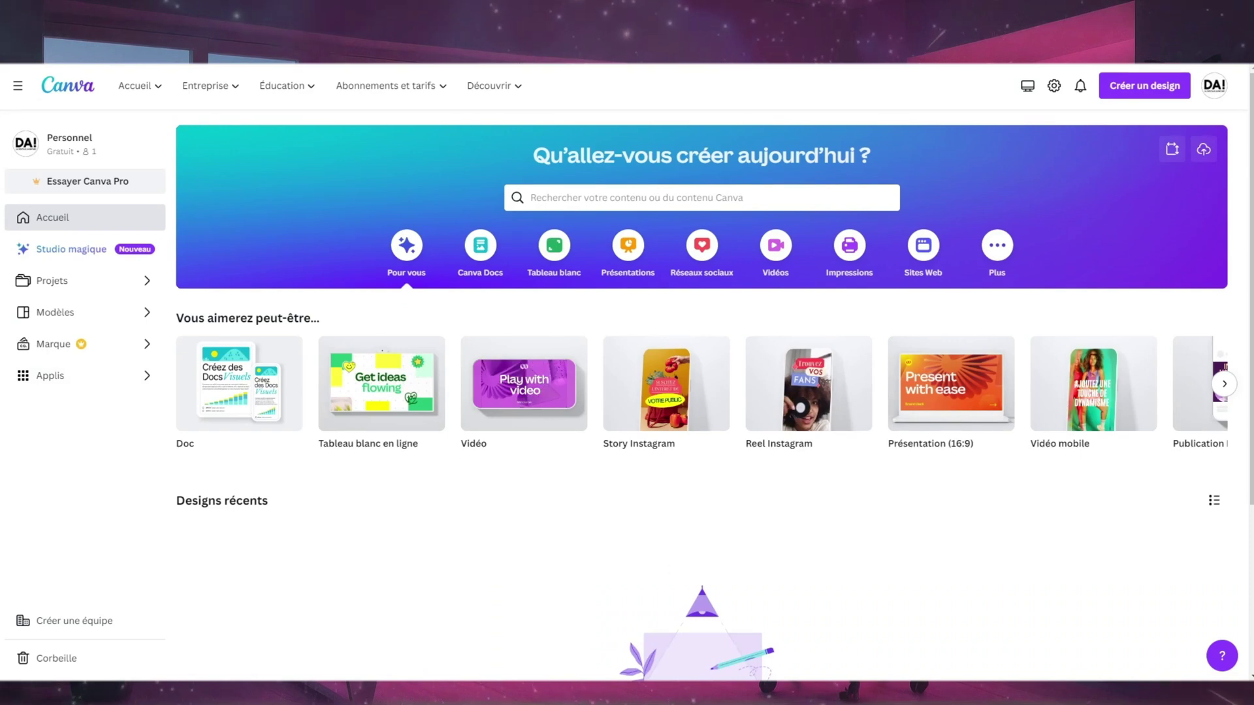
Step: Search the Canva templates for "youtube shorts" and create a blank YouTube Shorts design from the 1080 × 1920 px format
click(641, 198)
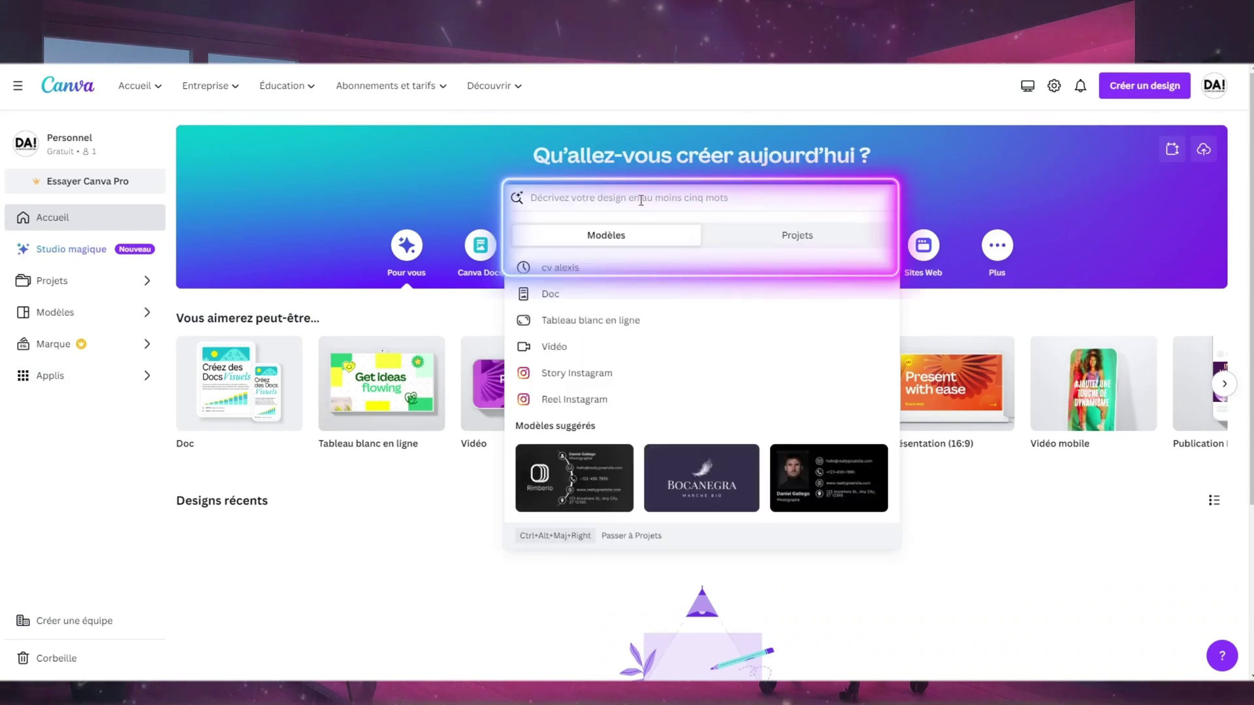
text(youtu)
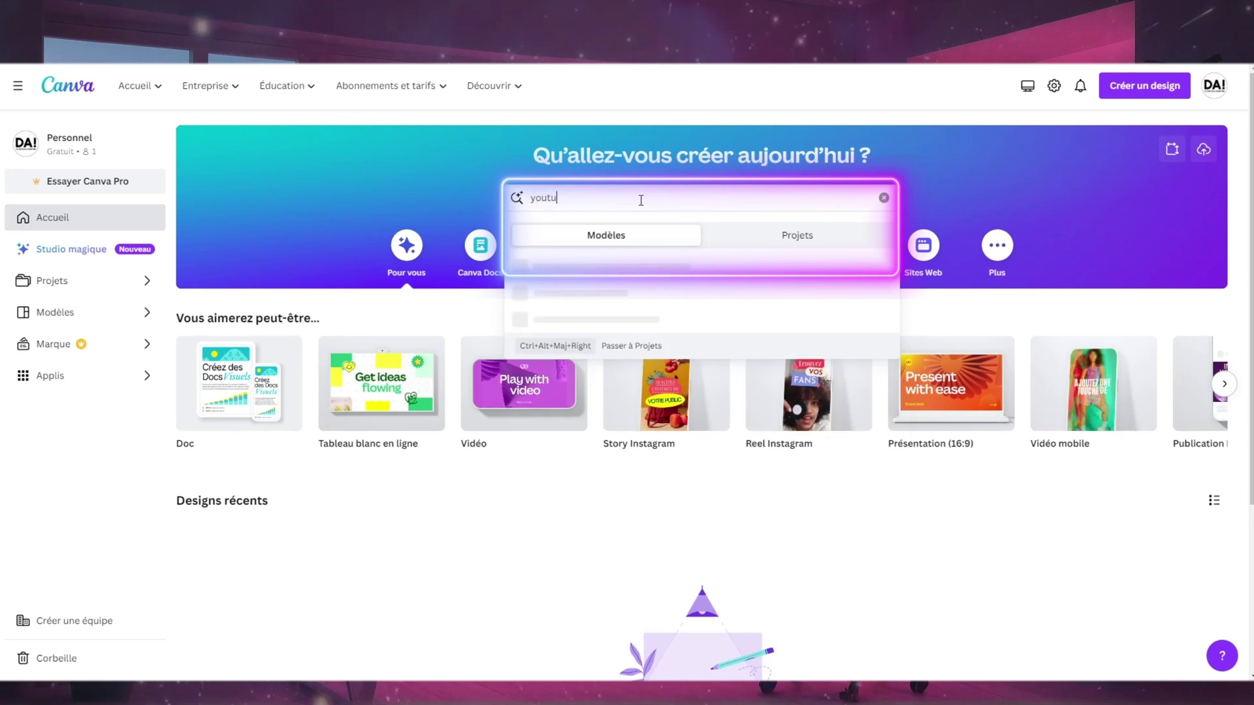
text(be shorts)
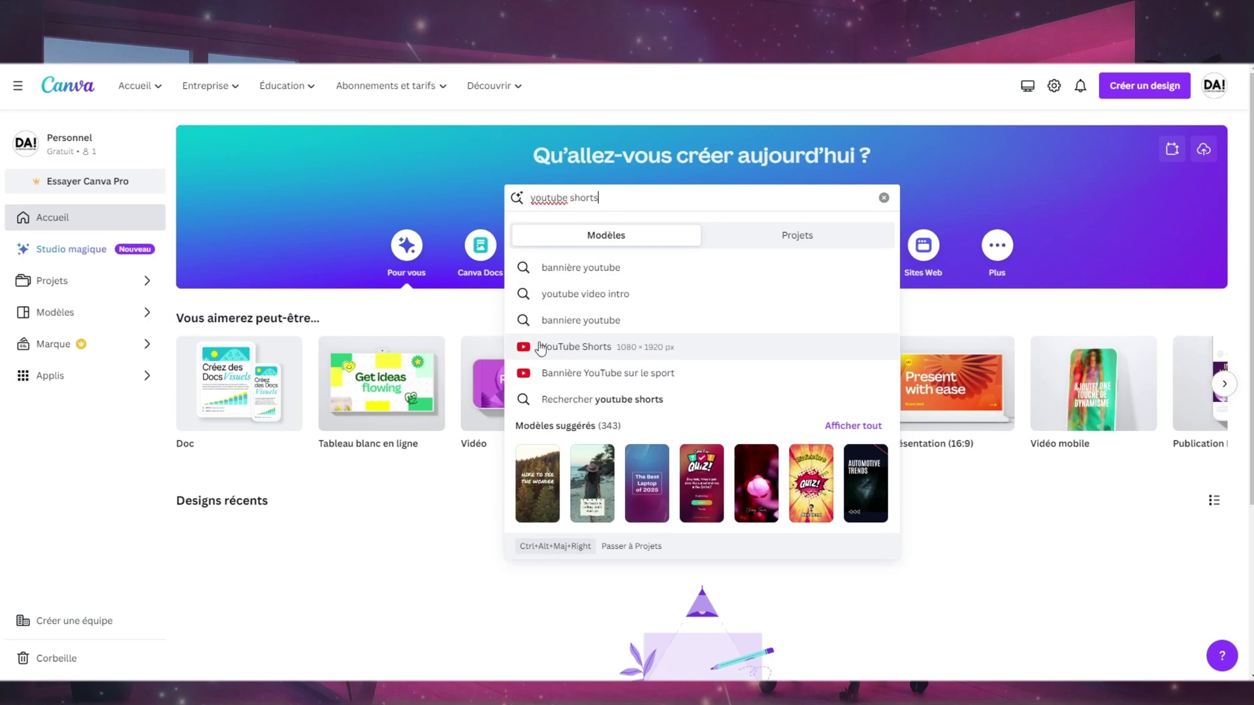
click(628, 348)
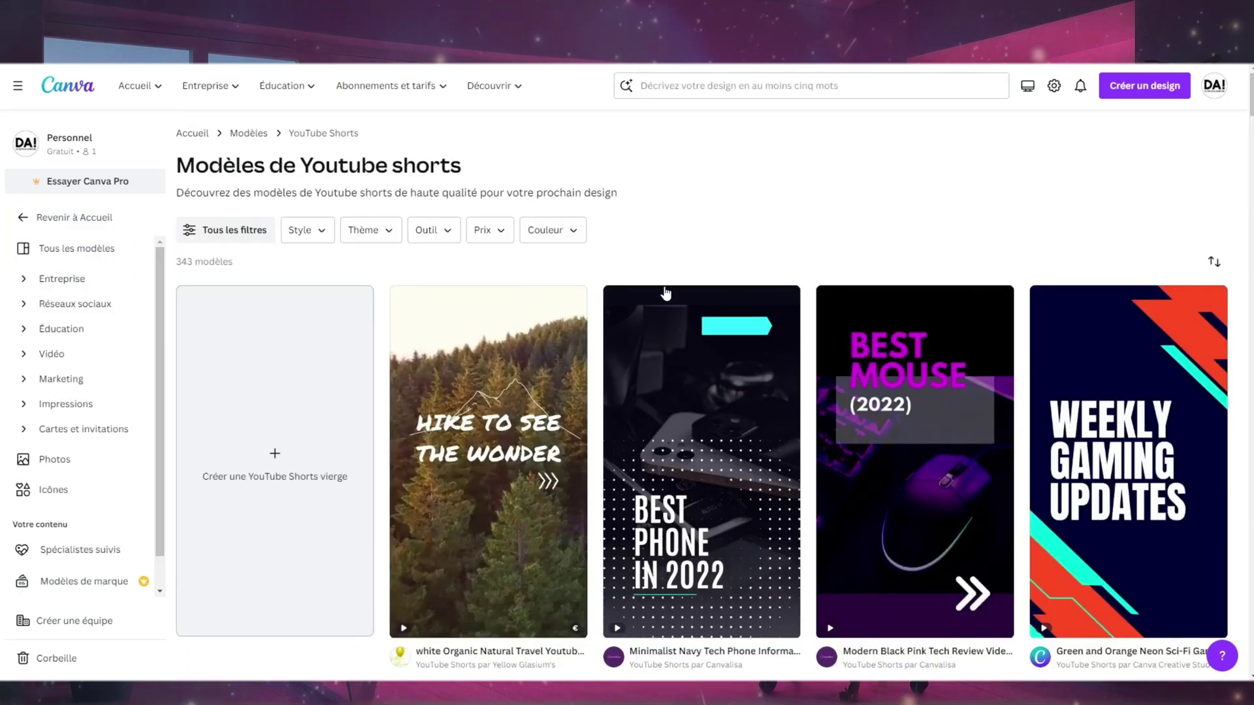
click(268, 409)
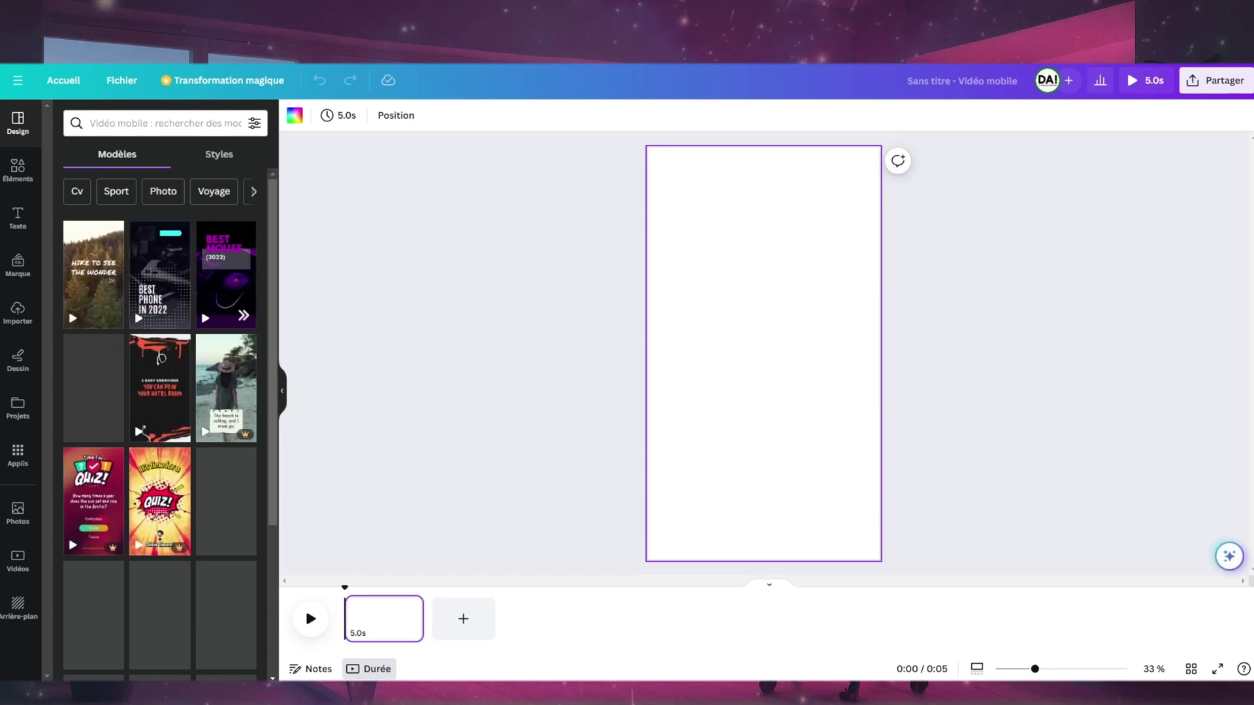